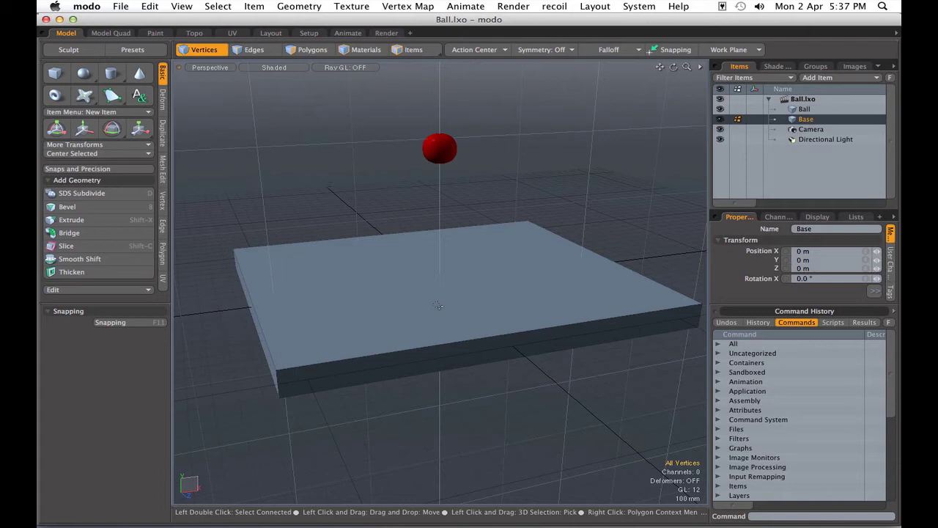
Step: Check that the audioape kit is installed in the user configs folder
left_click(636, 7)
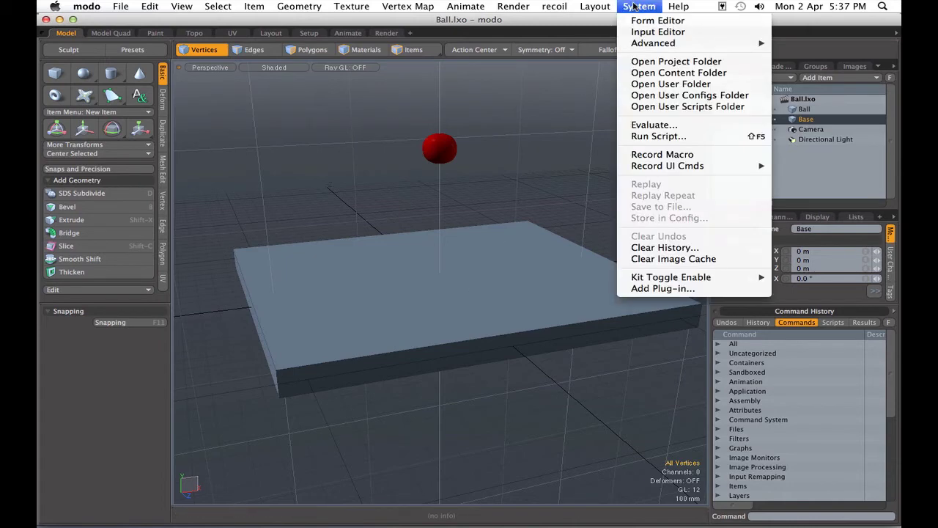
left_click(648, 99)
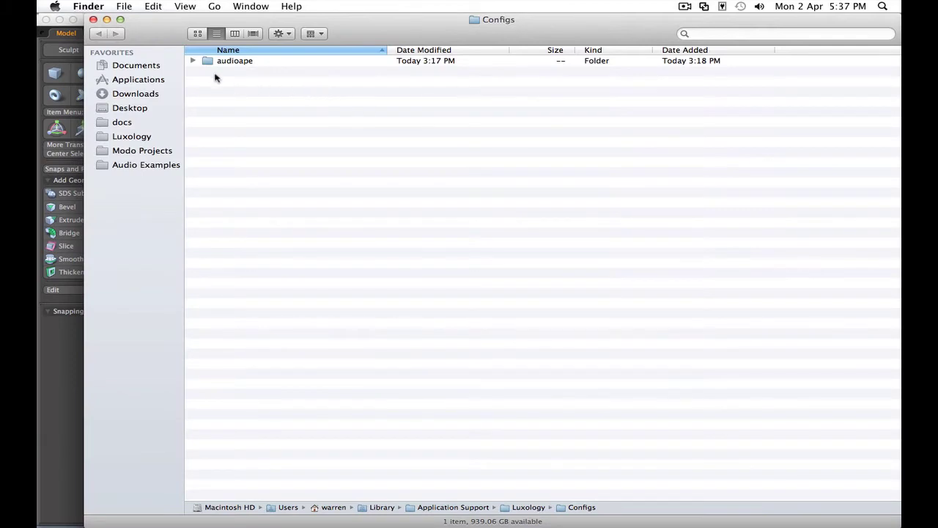
left_click(210, 62)
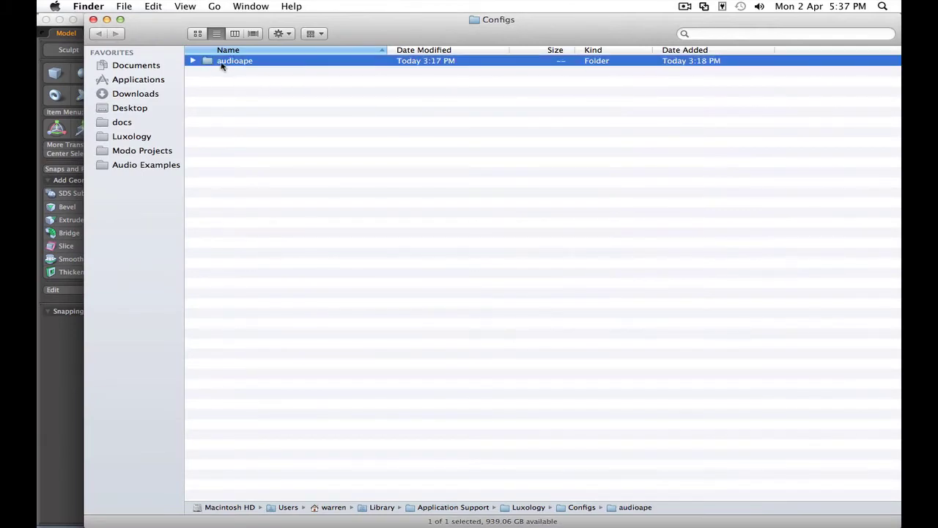
left_click(93, 19)
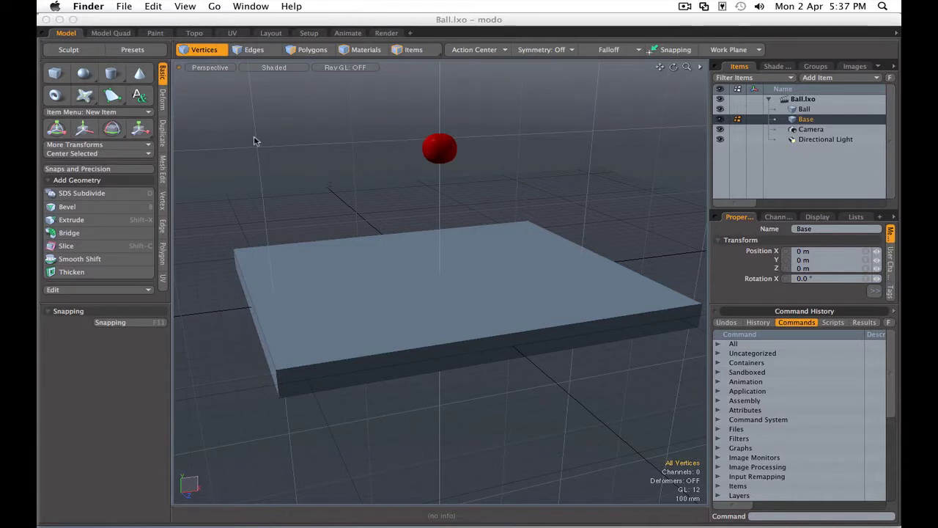
Step: In the Animate layout, load Code Monkey.aif through the Audio Ape commands
left_click(310, 34)
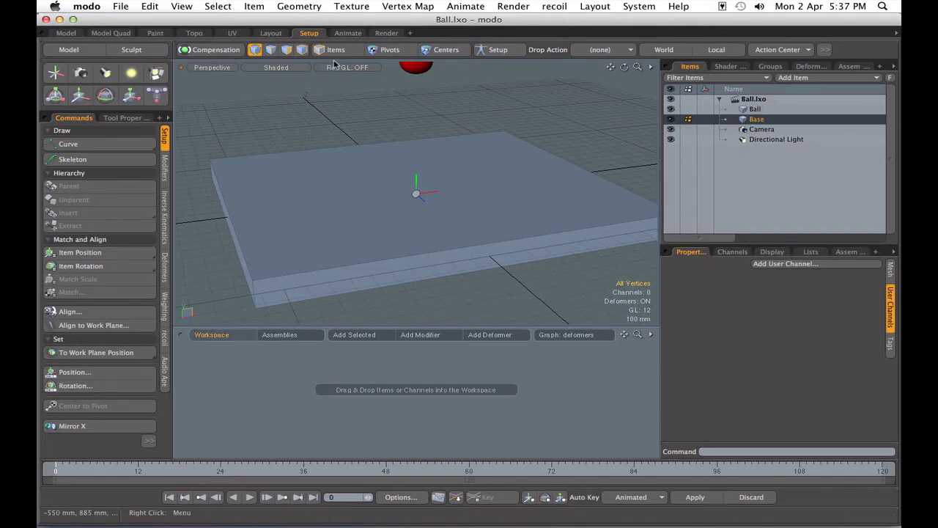
left_click(347, 33)
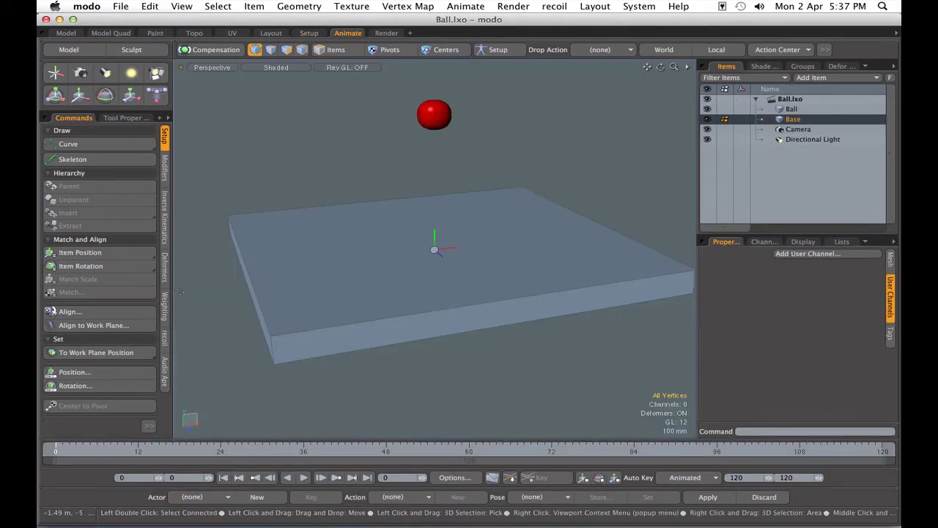
left_click(165, 392)
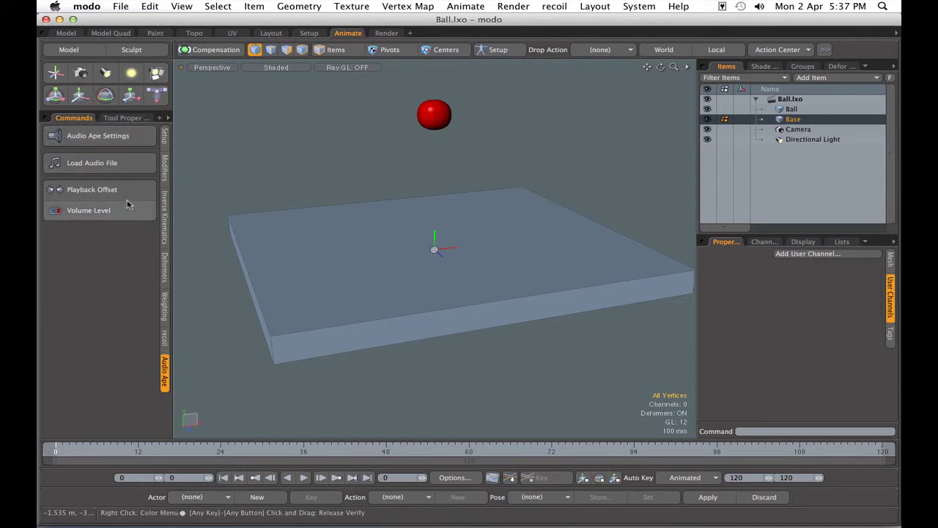
left_click(125, 165)
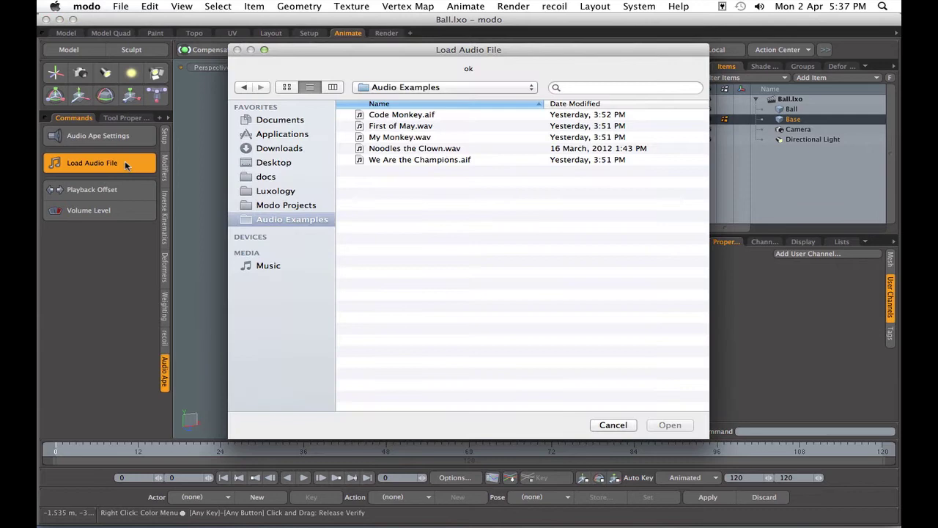
left_click(415, 117)
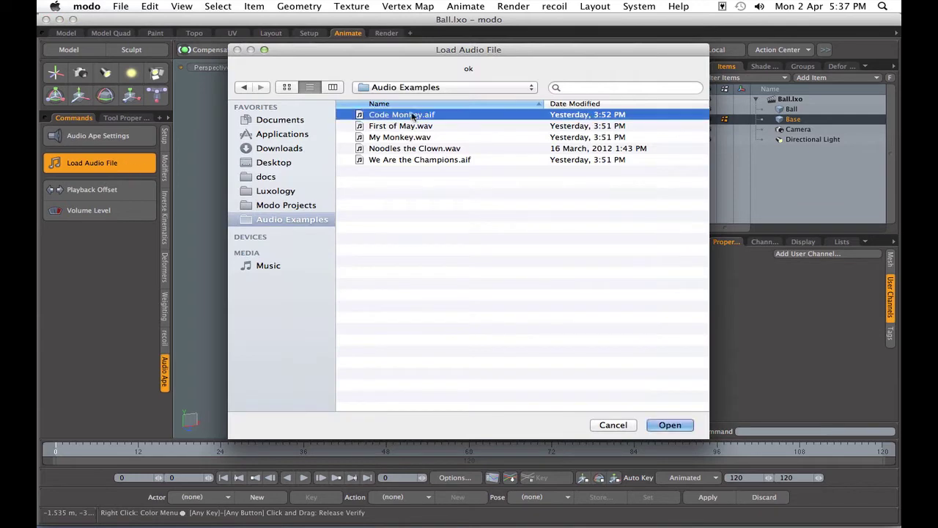
left_click(670, 425)
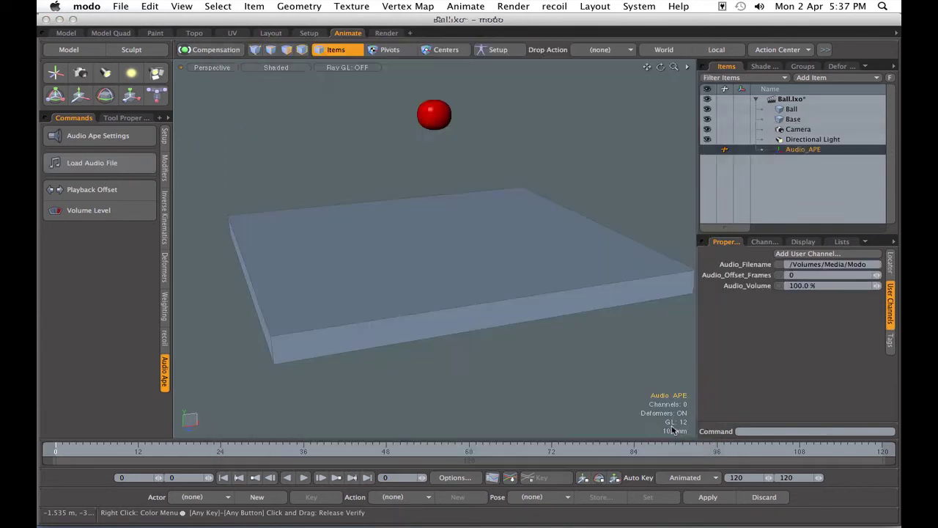
left_click(304, 477)
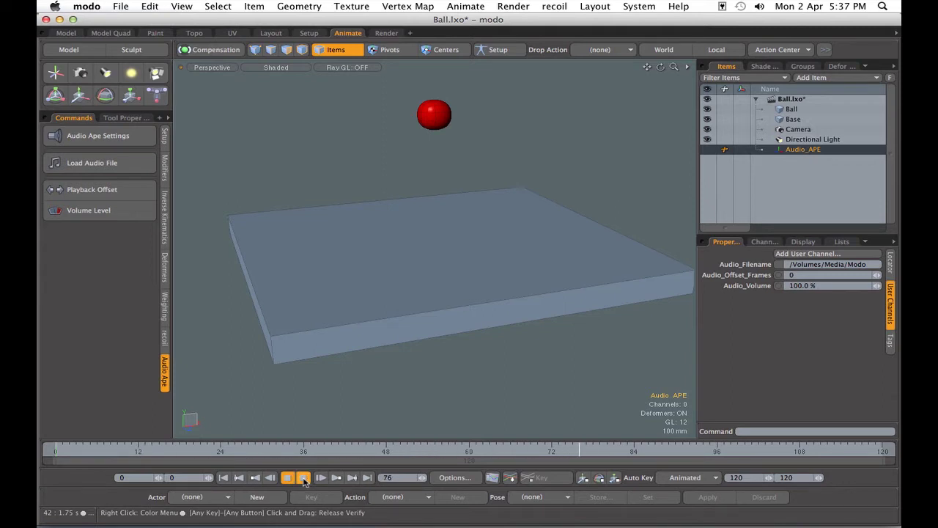
left_click(288, 478)
left_click(288, 478)
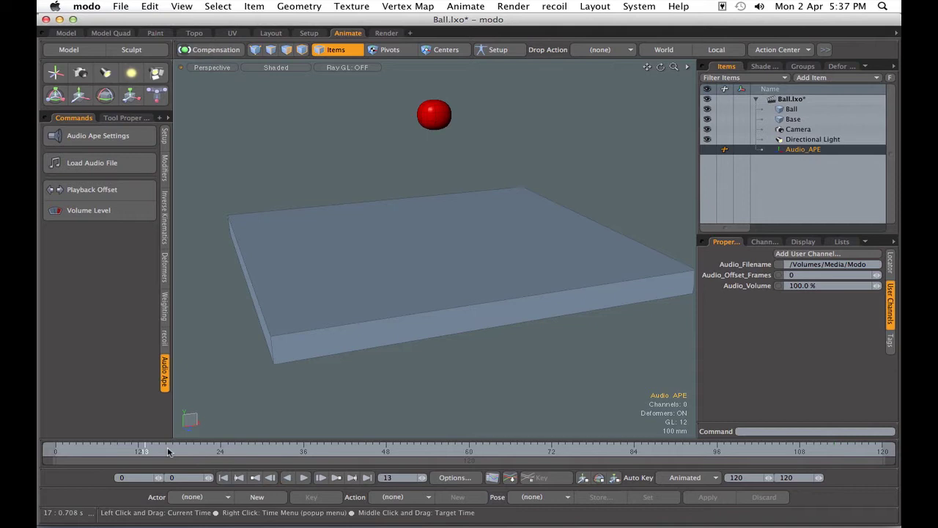
left_click_drag(152, 450, 668, 451)
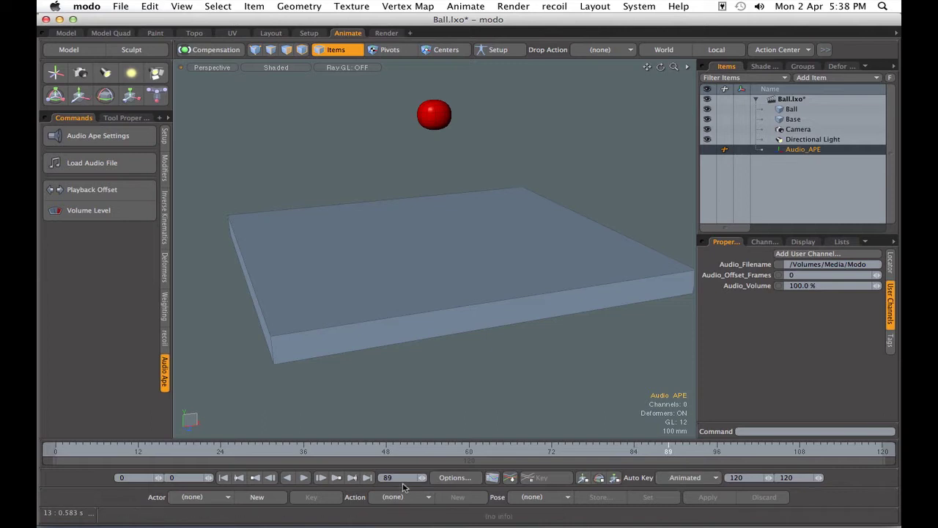
left_click(225, 478)
double_click(807, 285)
type("50")
key("BackSpace")
key("BackSpace")
type("25")
key("Return")
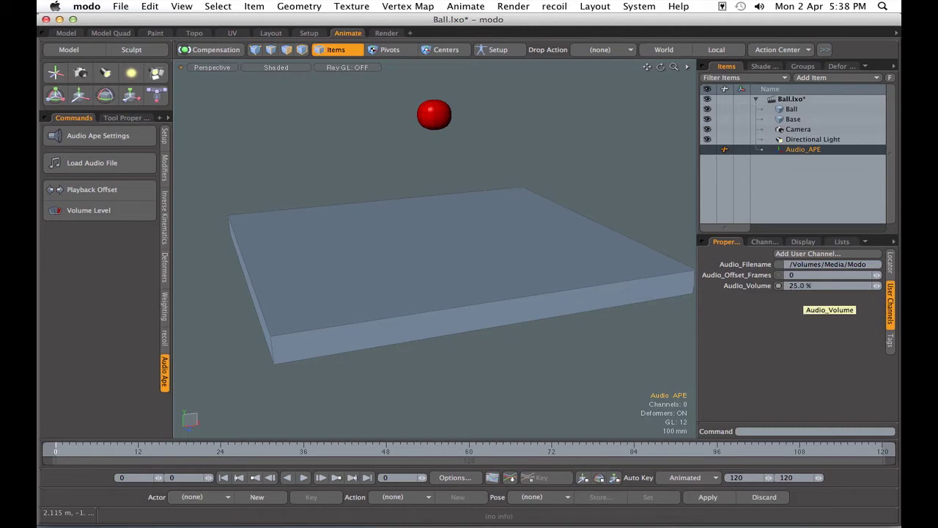
left_click(304, 477)
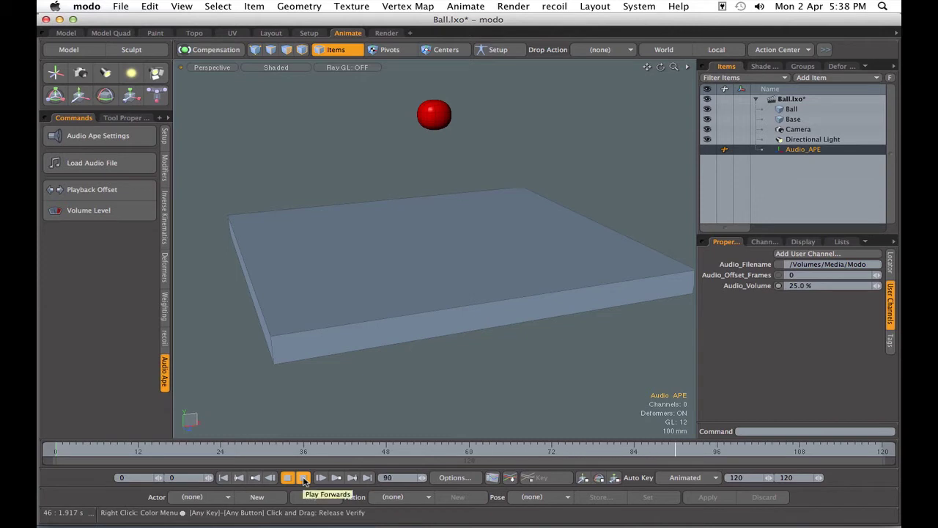
left_click(304, 478)
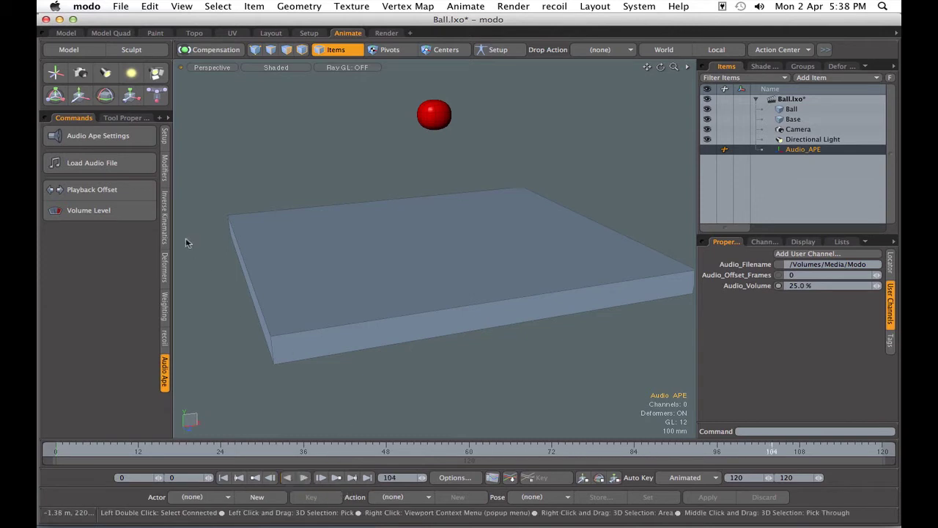
left_click(116, 211)
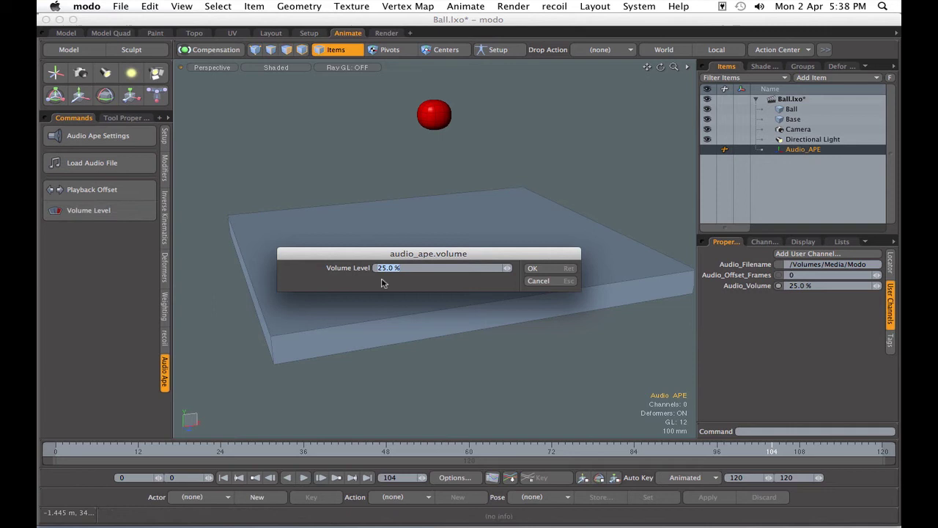
type("100")
key("Return")
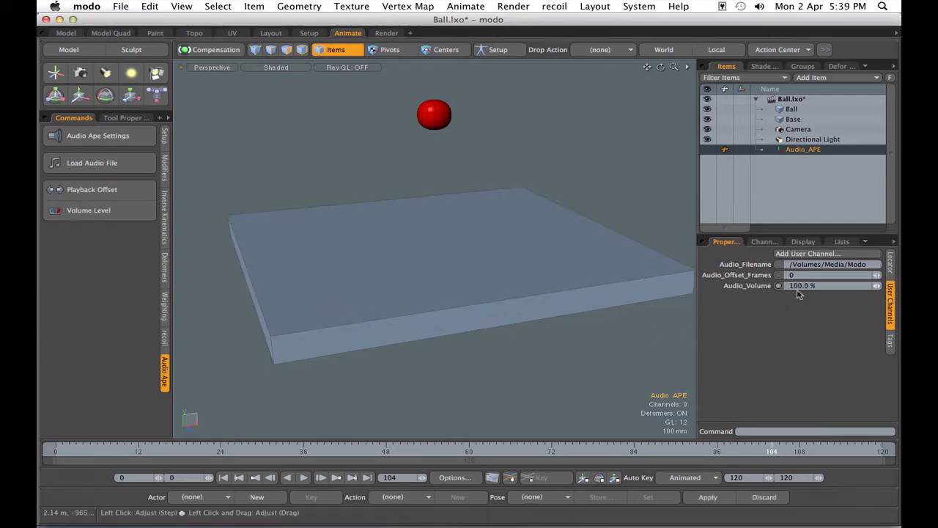
Step: Replay the animation, rewind to frame 0, then scrub the timeline toward the first landing frame
left_click(304, 477)
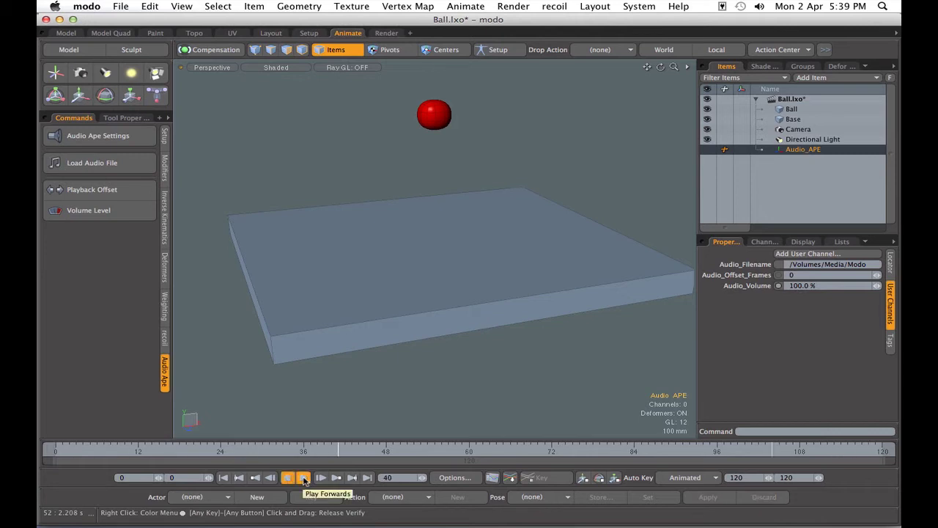
left_click(304, 477)
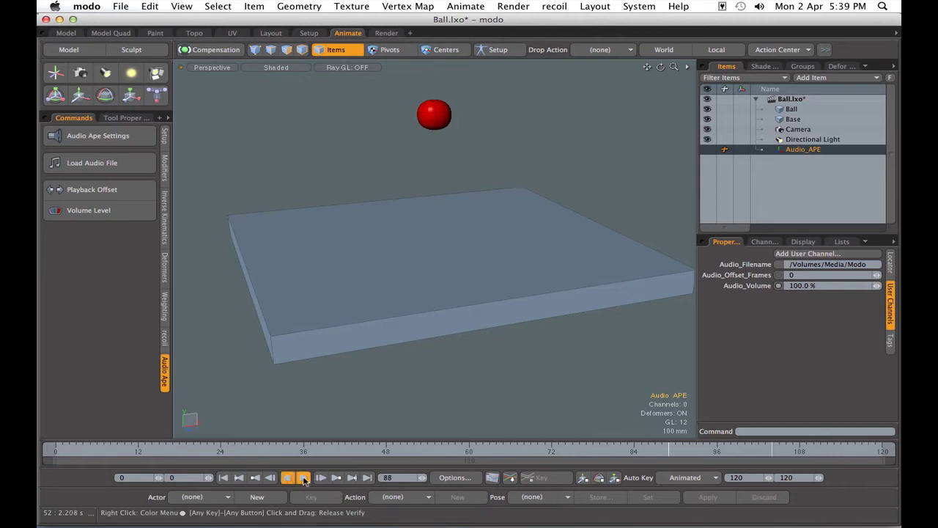
left_click(230, 478)
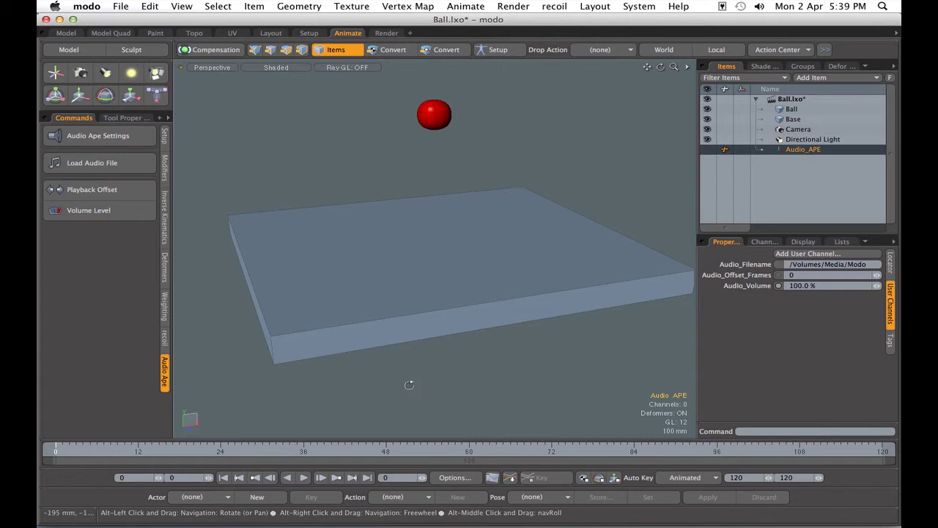
left_click_drag(410, 383, 373, 341, "alt")
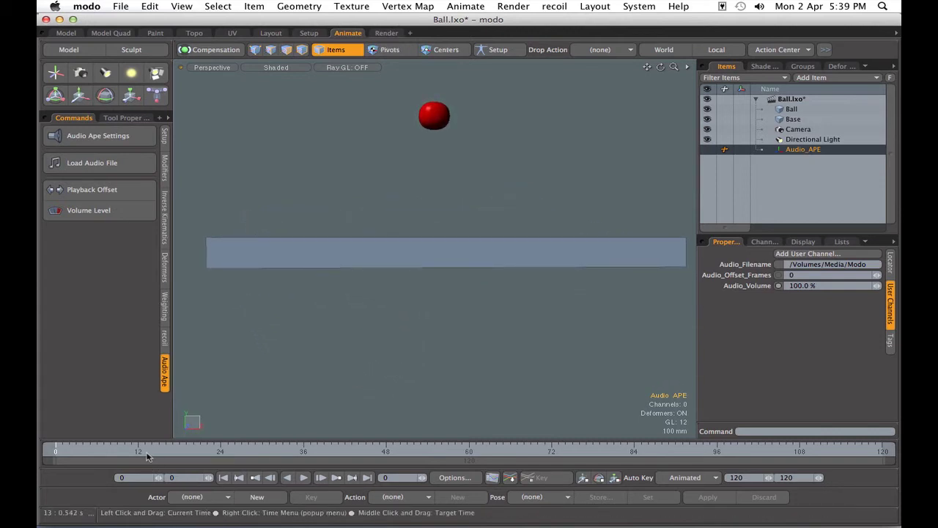
left_click_drag(143, 452, 282, 452)
Step: Key the Ball resting on the base at frames 33, 73 and 105
left_click(806, 109)
key("y")
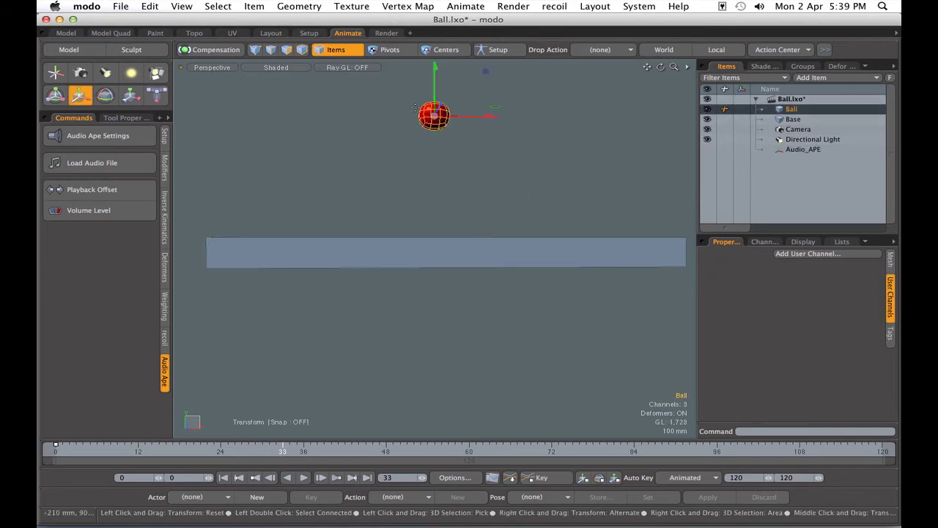
left_click_drag(438, 88, 434, 202)
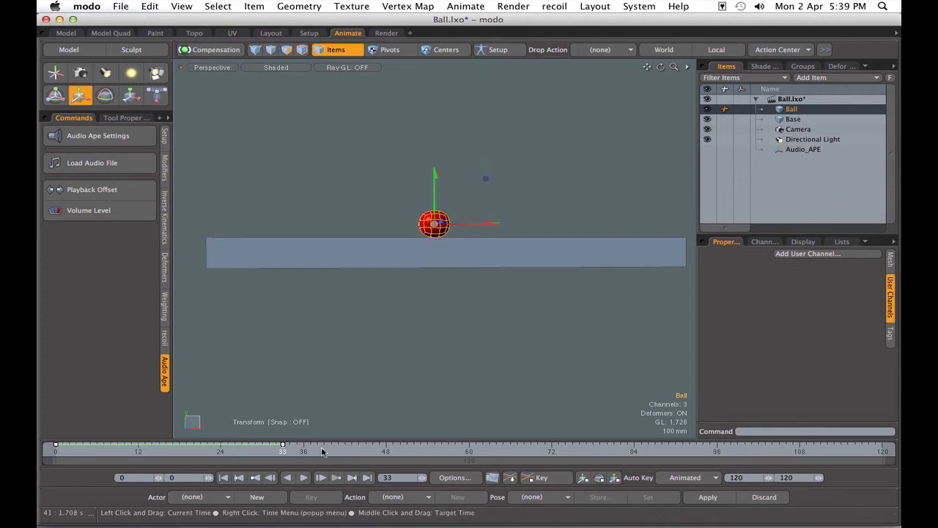
left_click_drag(300, 452, 448, 451)
left_click(489, 332)
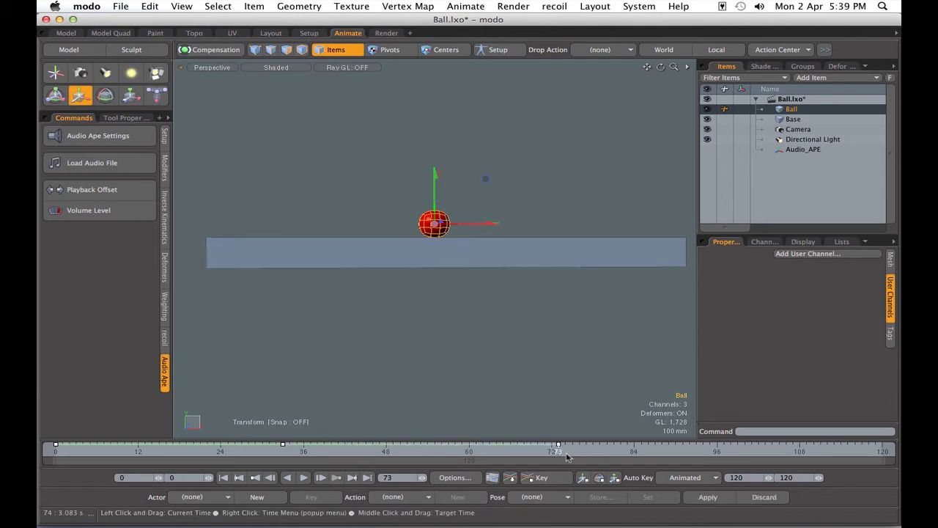
left_click(593, 450)
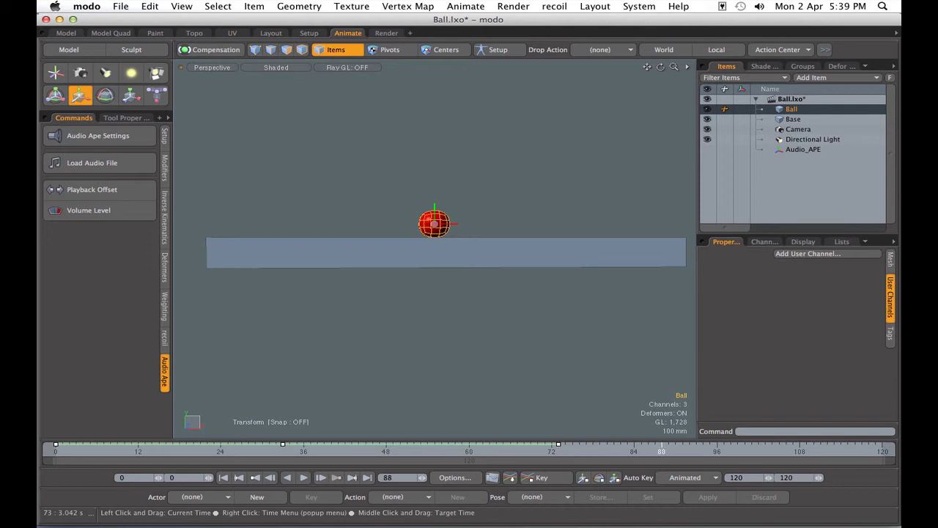
left_click_drag(703, 451, 745, 451)
left_click(475, 343)
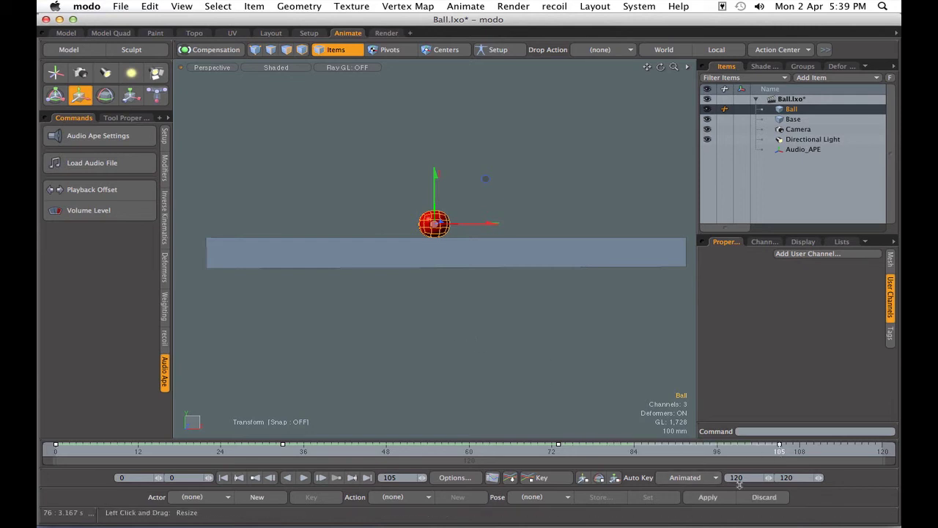
Step: Set both the scene end frame and range end to 140
left_click(787, 477)
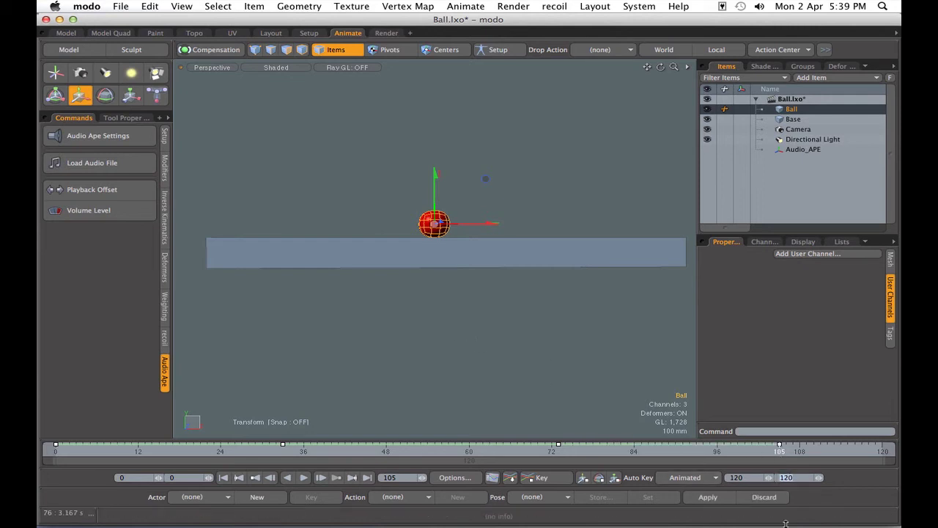
type("140")
key("Return")
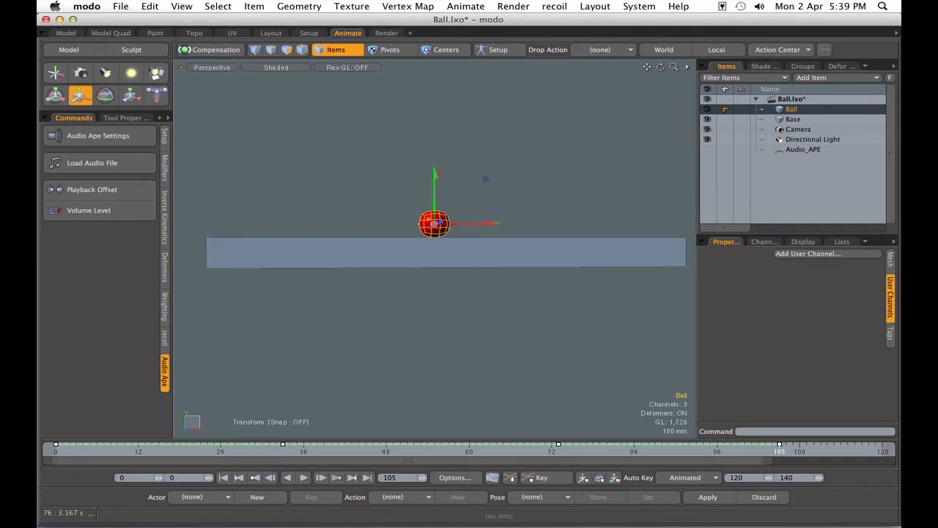
left_click(737, 477)
type("14")
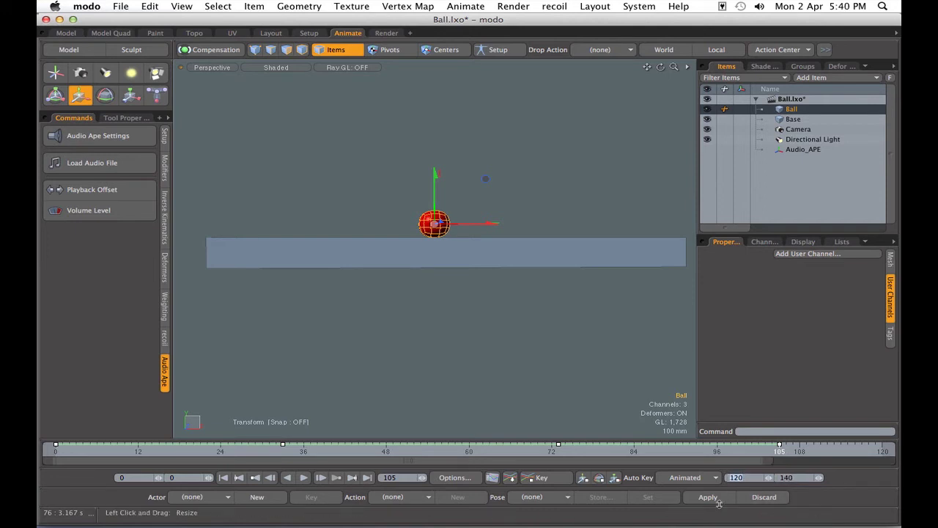
type("0")
key("Return")
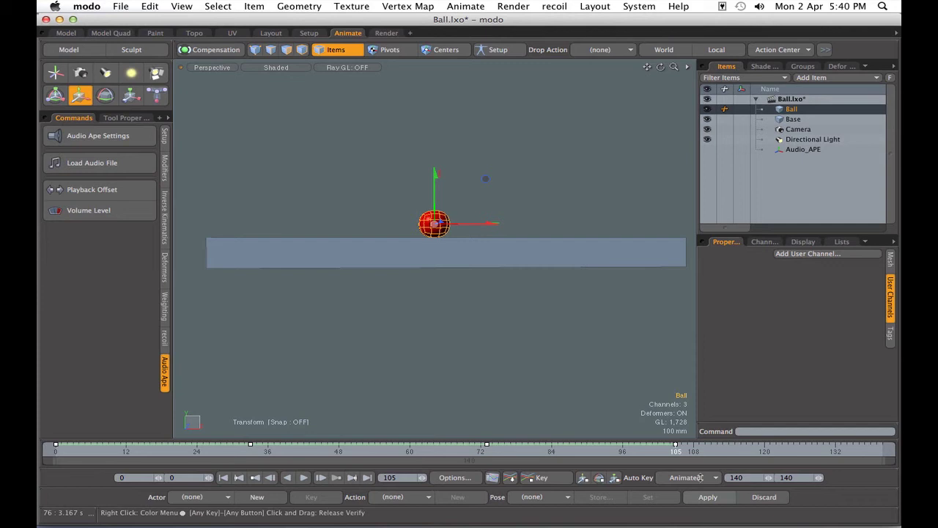
Step: Key the Ball raised in the air at frames 126, 88 and 52, then return to frame 0
left_click(728, 451)
left_click_drag(728, 451, 775, 452)
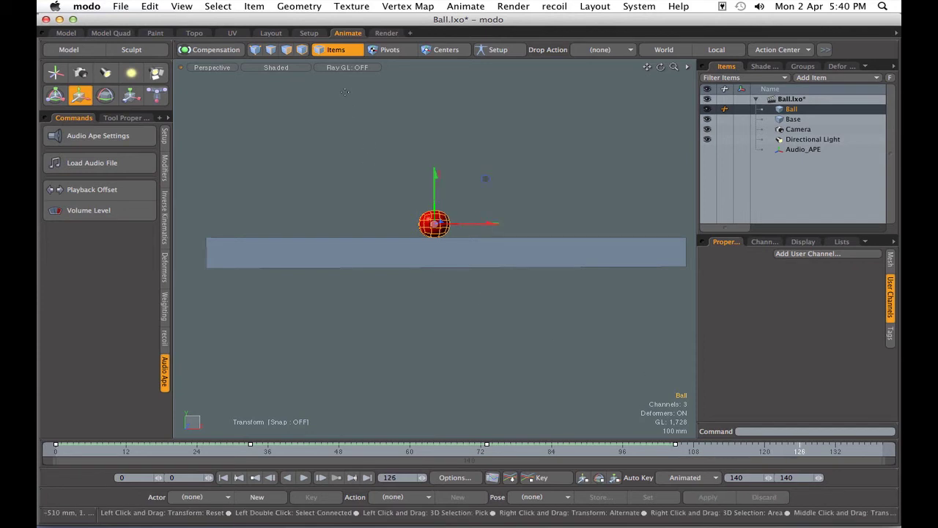
left_click_drag(435, 192, 435, 91)
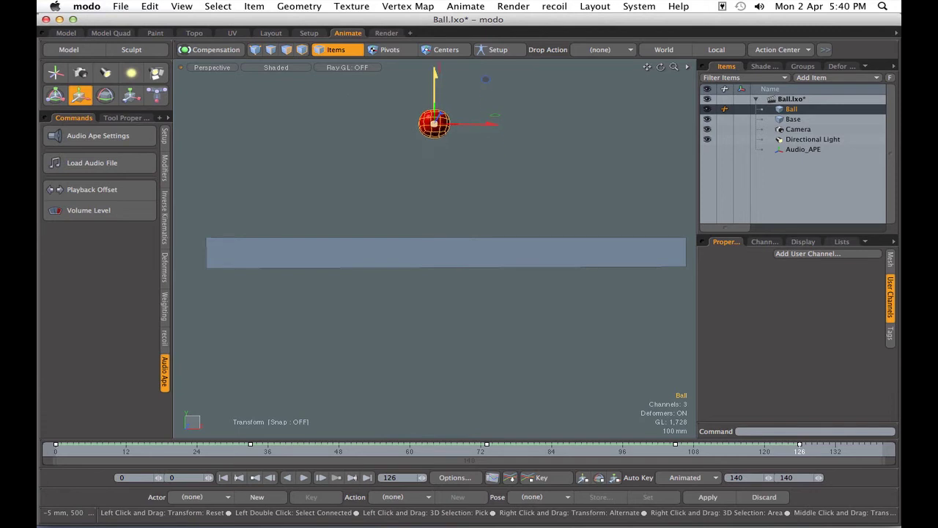
left_click(575, 448)
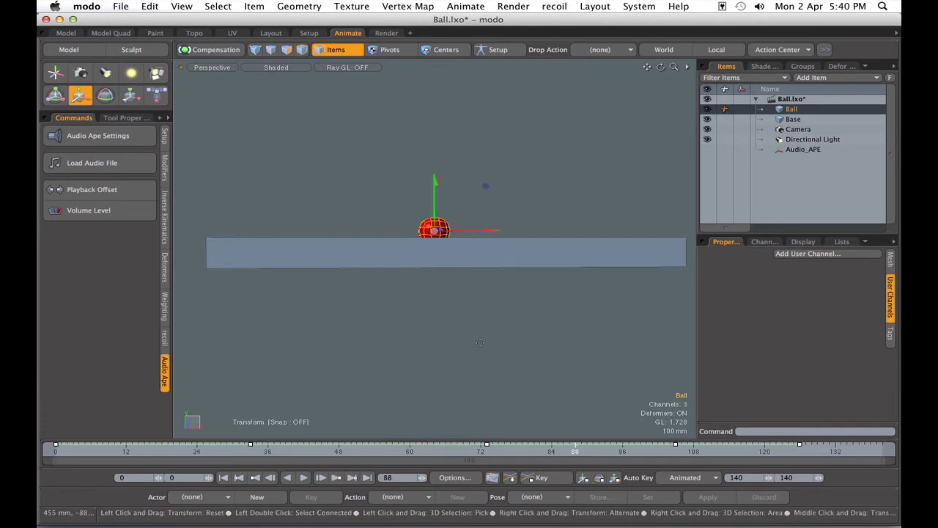
left_click_drag(435, 183, 435, 74)
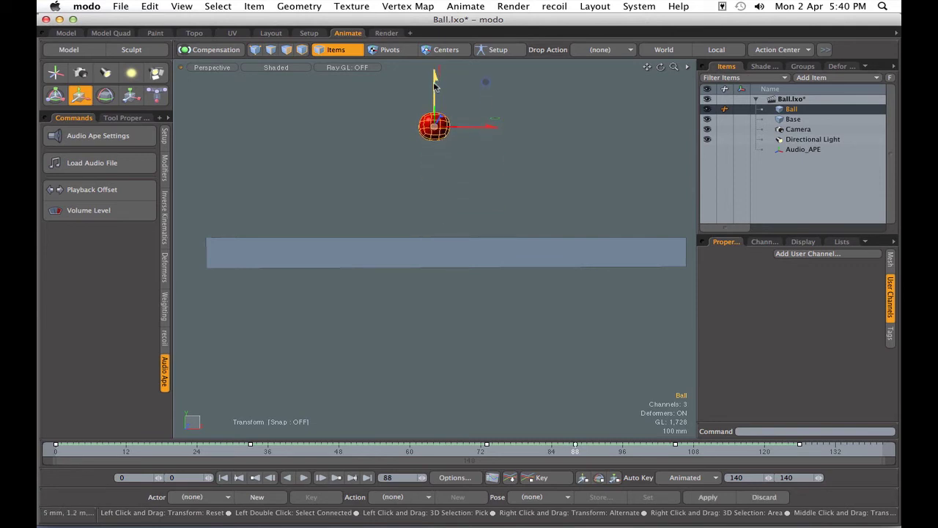
left_click(362, 448)
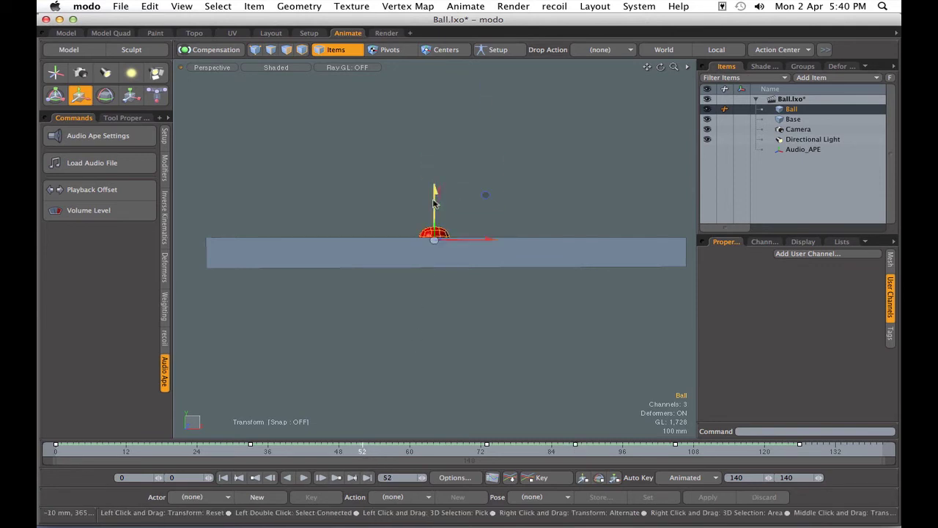
left_click_drag(434, 203, 434, 94)
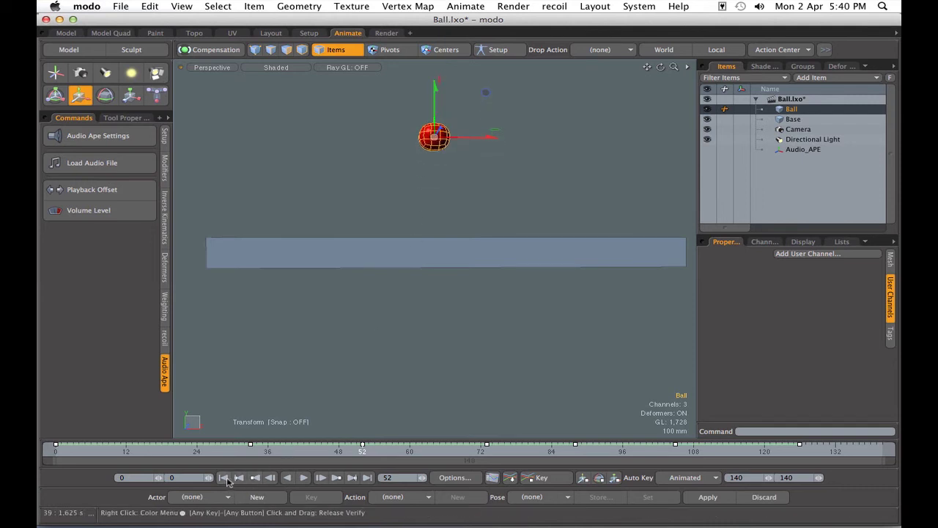
left_click(223, 477)
Step: Play and stop the bounce twice, rewind to frame 0, and orbit to view the base from above
left_click(305, 480)
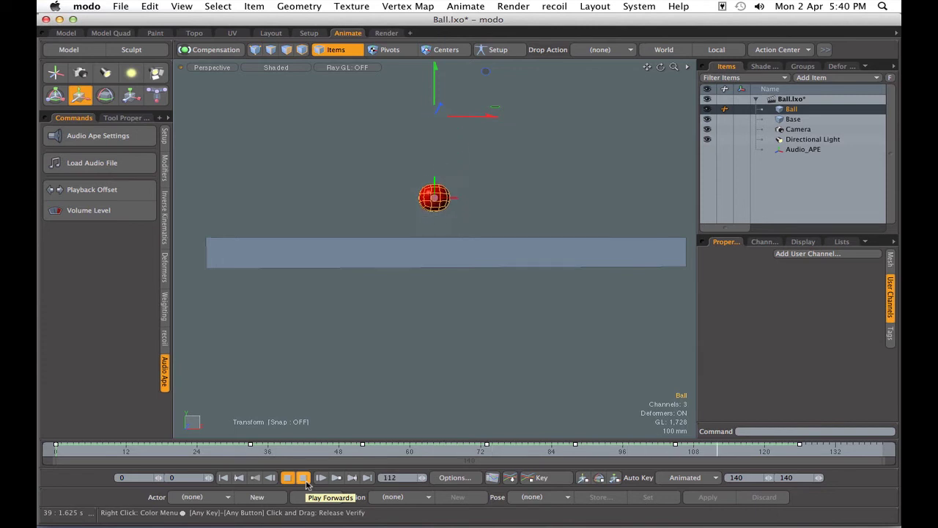
left_click(303, 477)
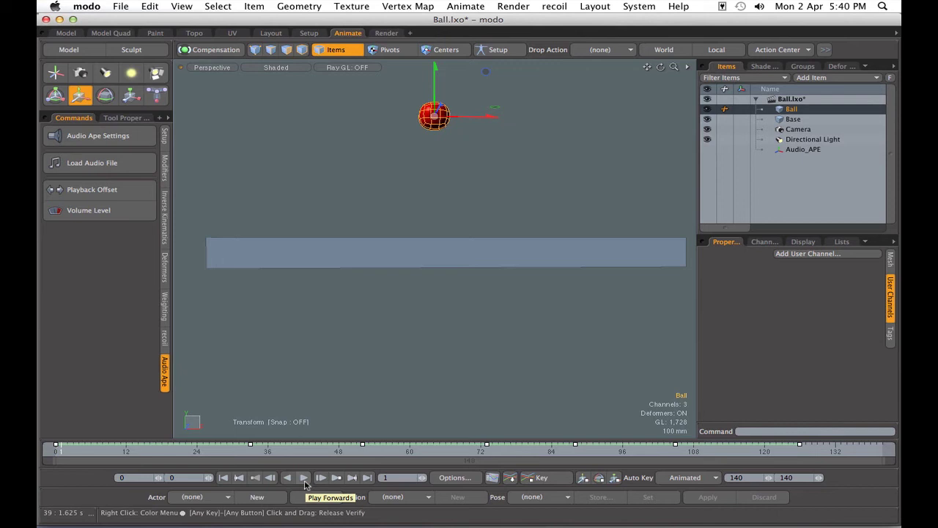
left_click(304, 477)
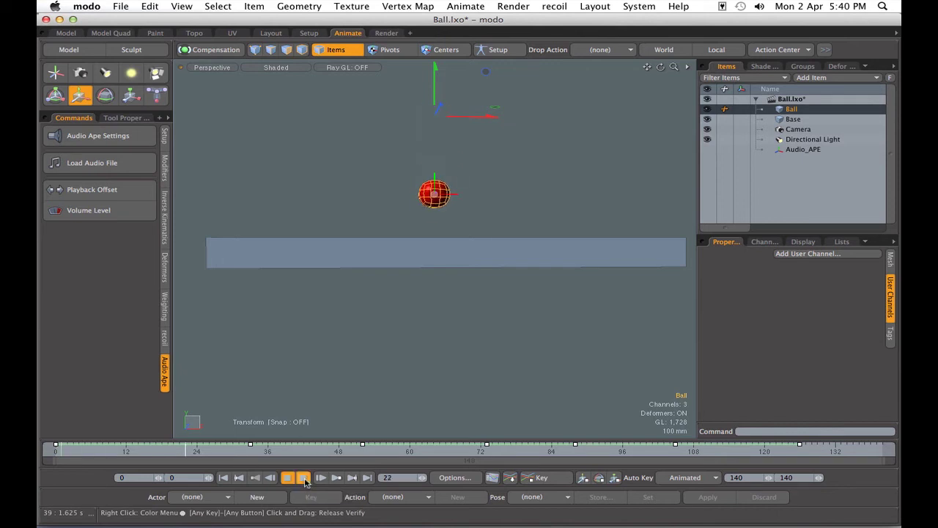
left_click(304, 477)
left_click(225, 478)
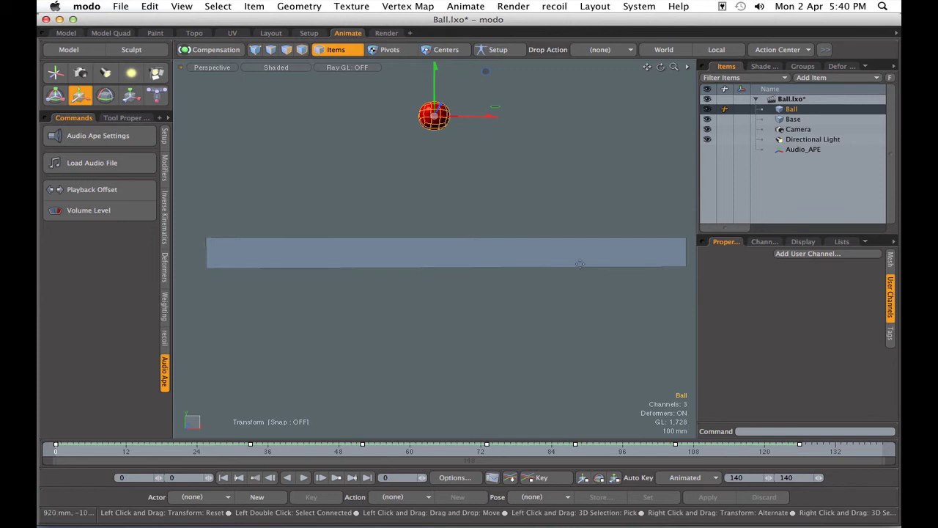
left_click_drag(532, 293, 559, 330, "alt")
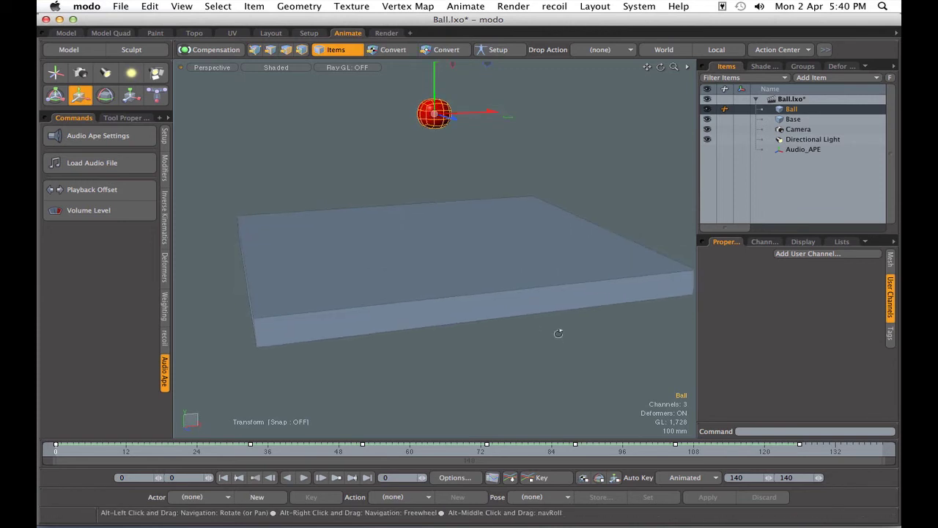
Step: Open the Cone.lxo scene from the Audio Tests folder
left_click(120, 7)
left_click(132, 50)
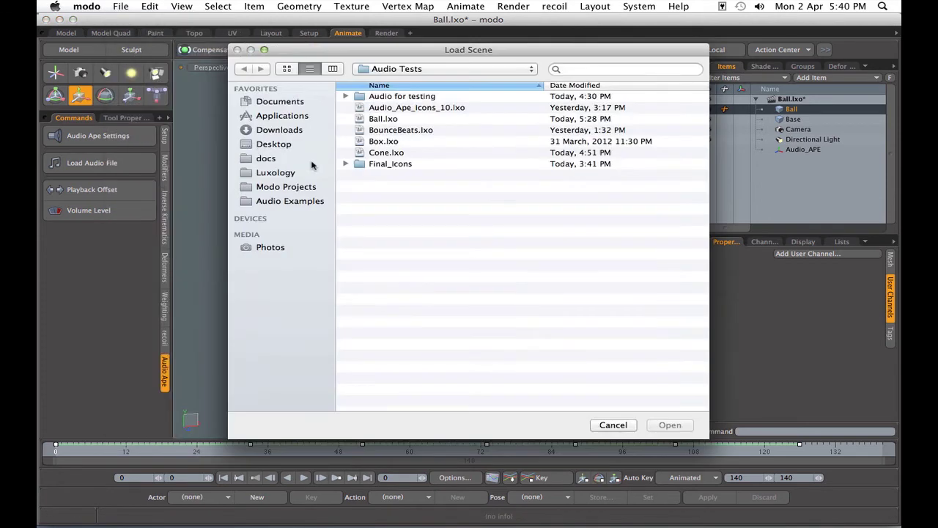
left_click(384, 153)
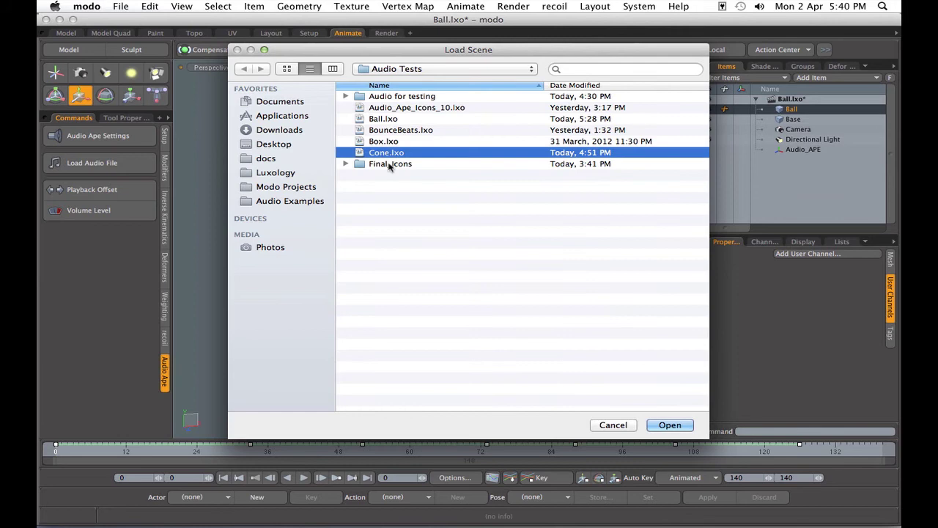
left_click(667, 425)
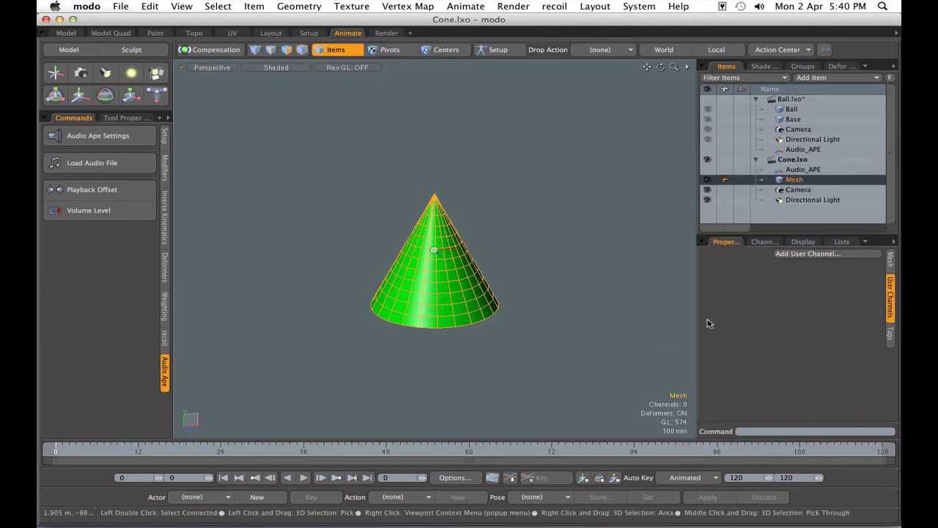
Step: Select the Cone scene's Audio_APE item and play the scene with its audio
left_click(795, 172)
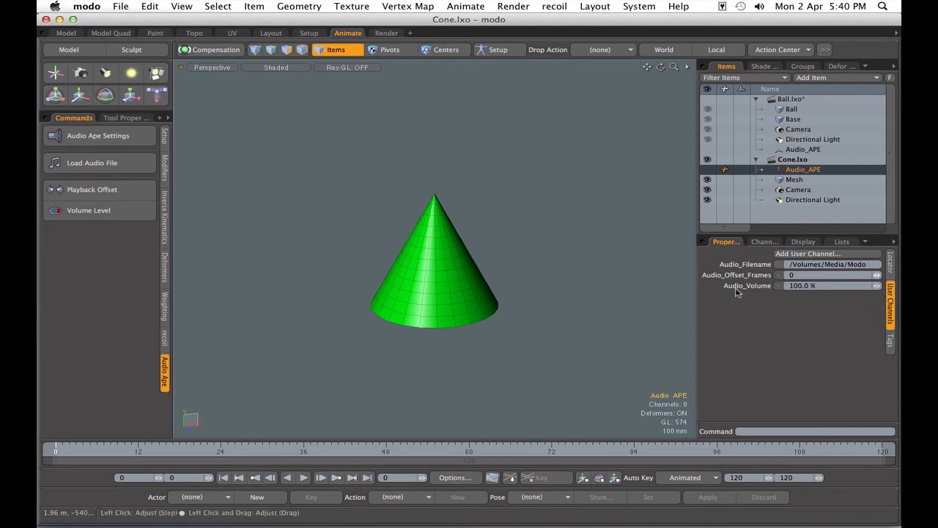
left_click(303, 478)
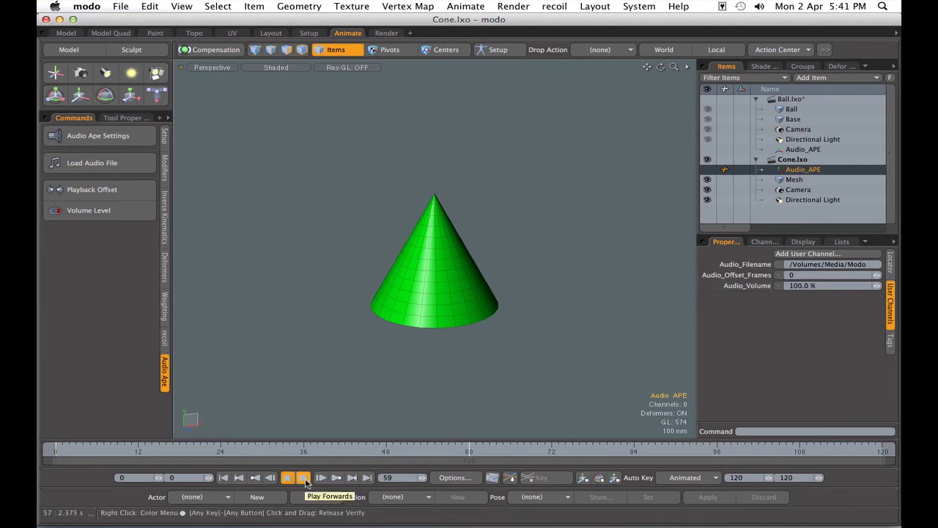
left_click(304, 478)
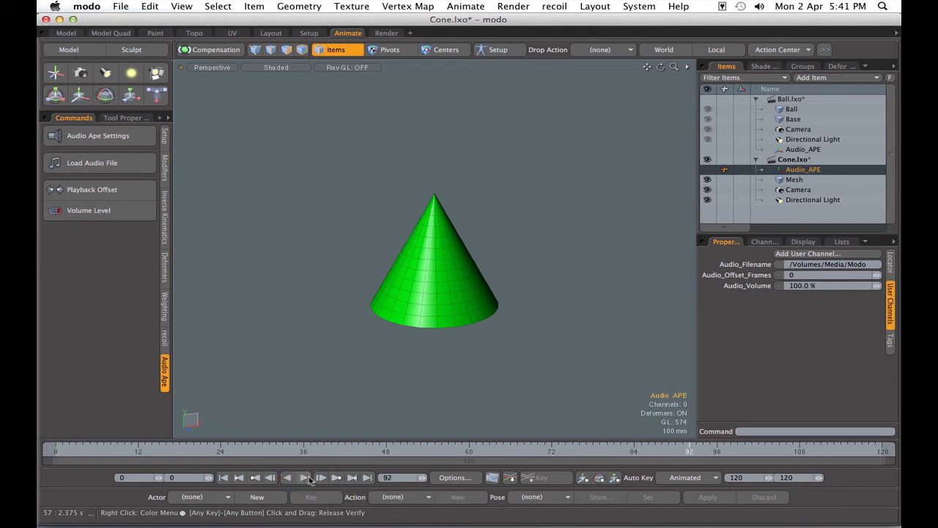
Step: Play the Ball scene, then the Cone scene, and reselect the Ball item
left_click(790, 110)
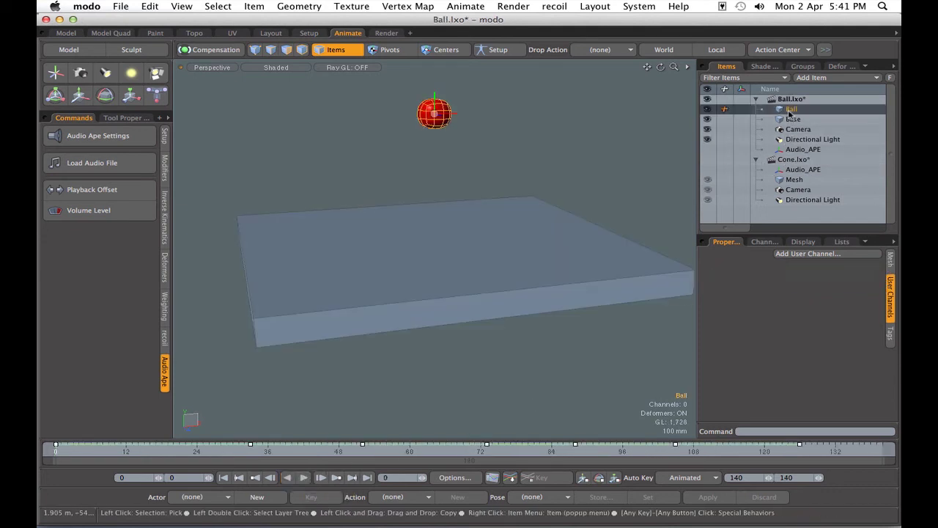
left_click(302, 478)
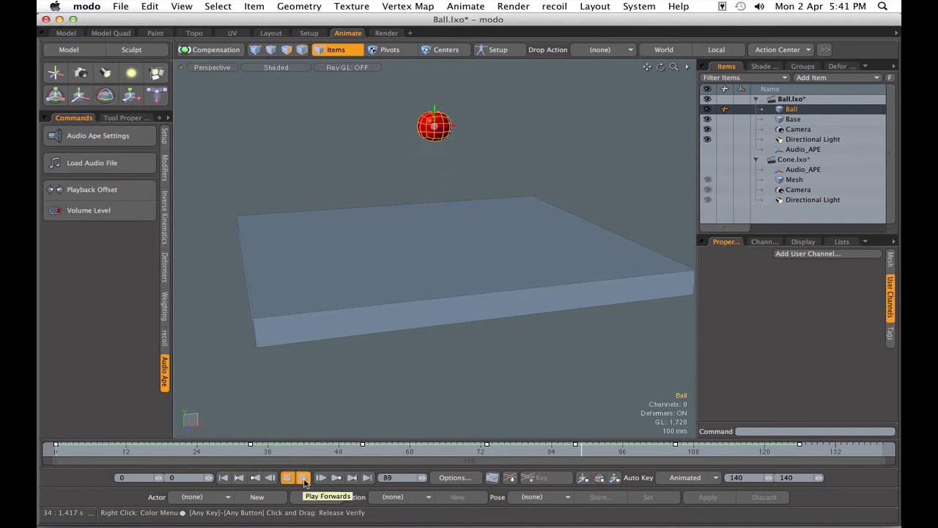
left_click(304, 478)
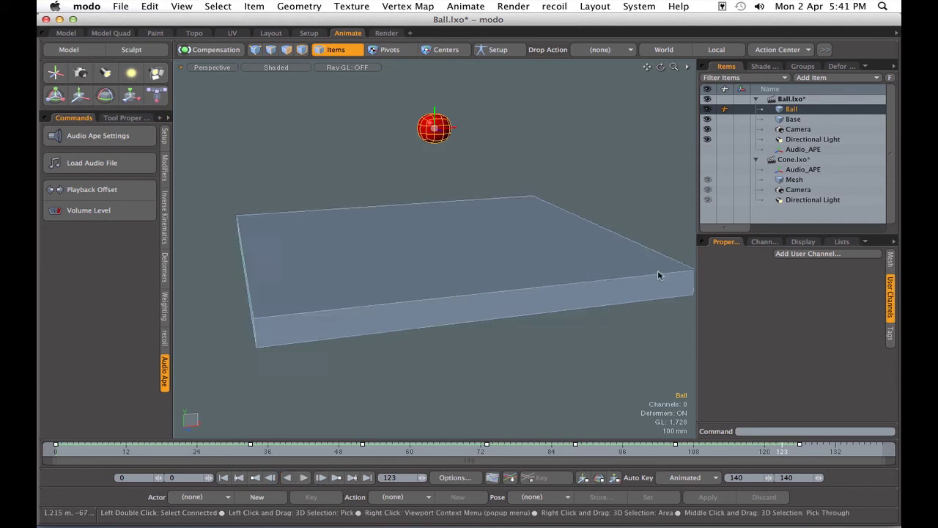
left_click(794, 179)
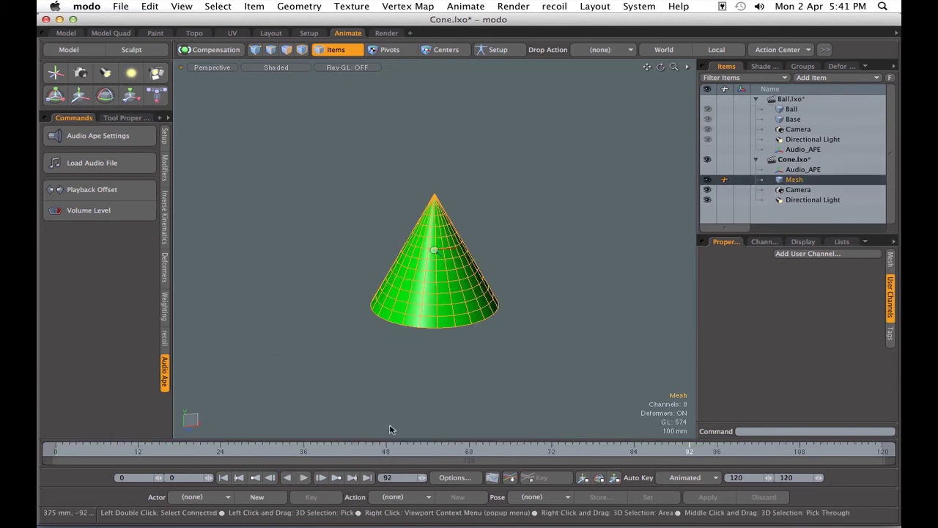
left_click(304, 478)
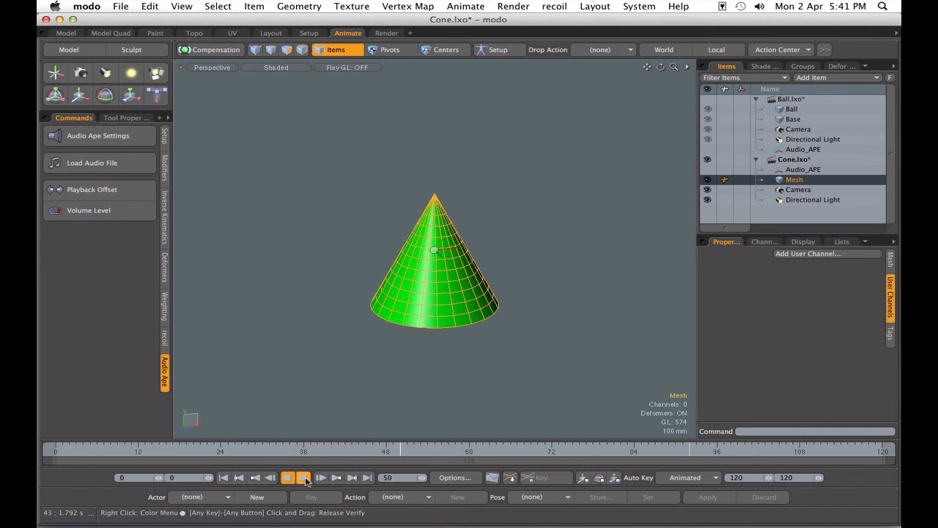
left_click(303, 478)
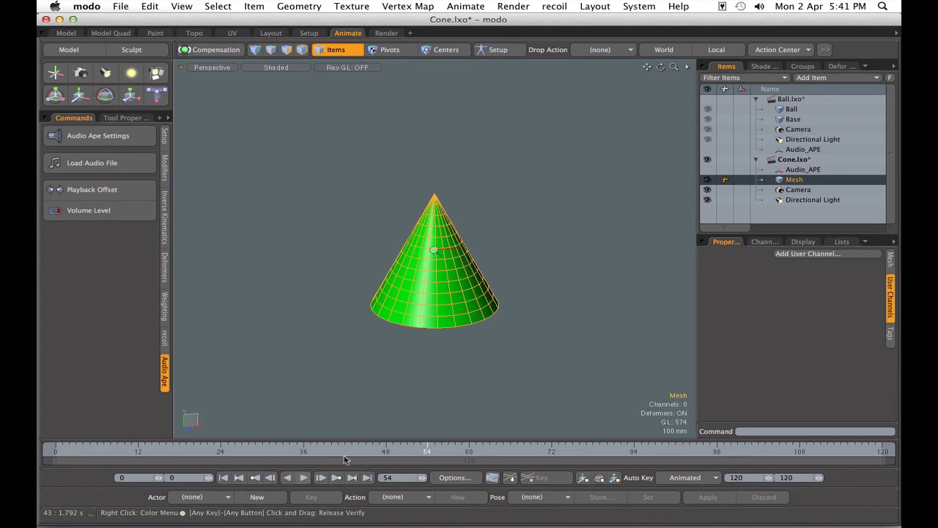
left_click(806, 110)
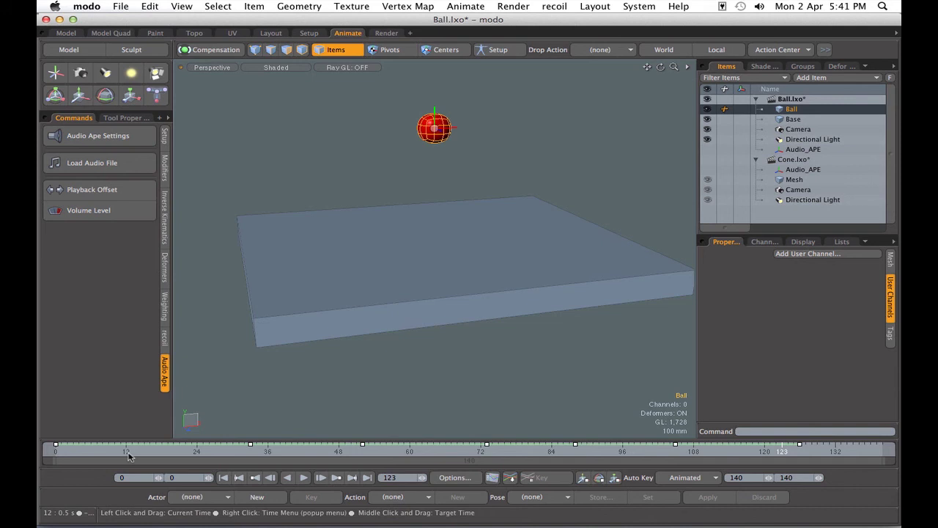
Step: Scrub to the ball's landing frame and give Audio_APE a -23 frame playback offset
mouse_move(116, 453)
left_mouse_down()
mouse_move(226, 452)
mouse_move(193, 452)
left_mouse_up()
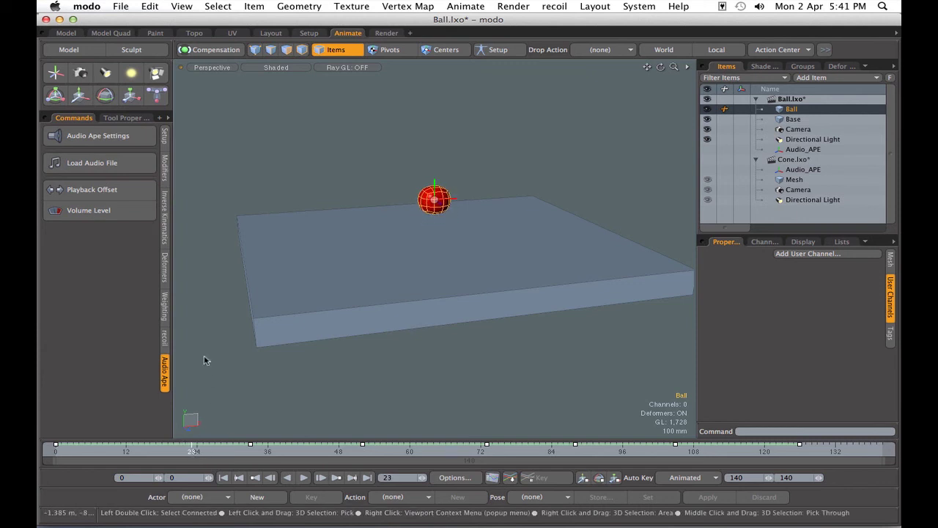
left_click(105, 189)
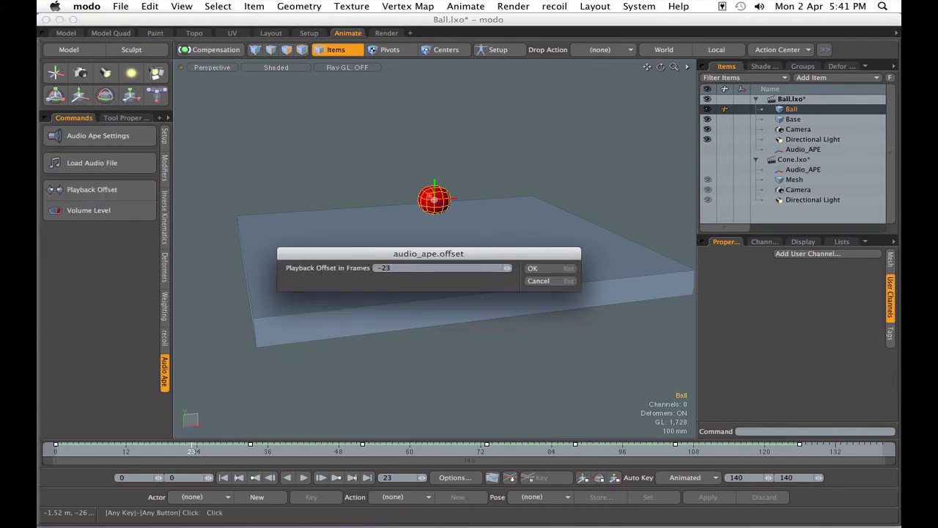
key("Return")
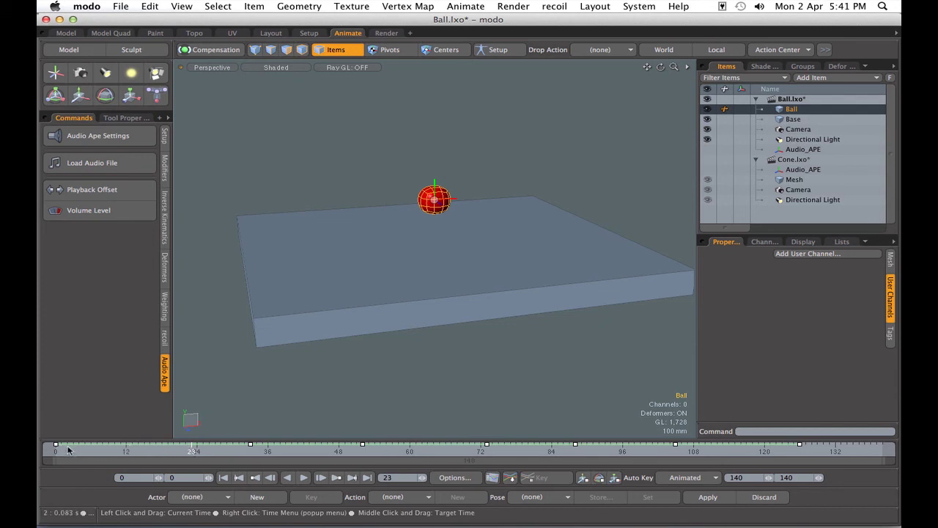
left_click(223, 477)
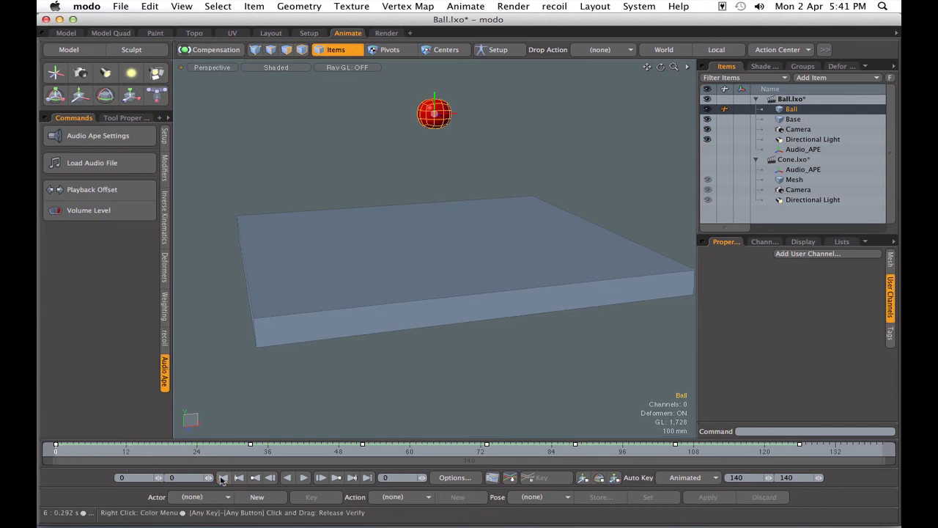
left_click(304, 477)
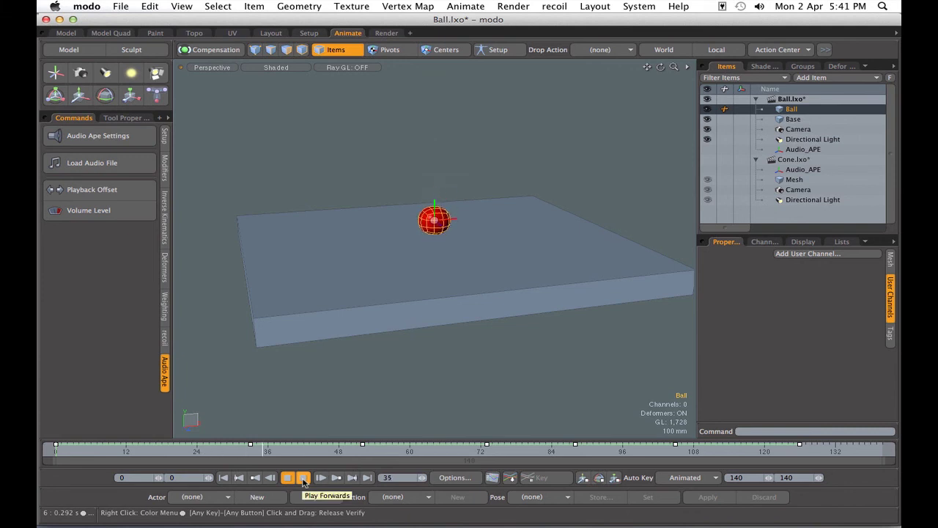
left_click(287, 478)
left_click(223, 477)
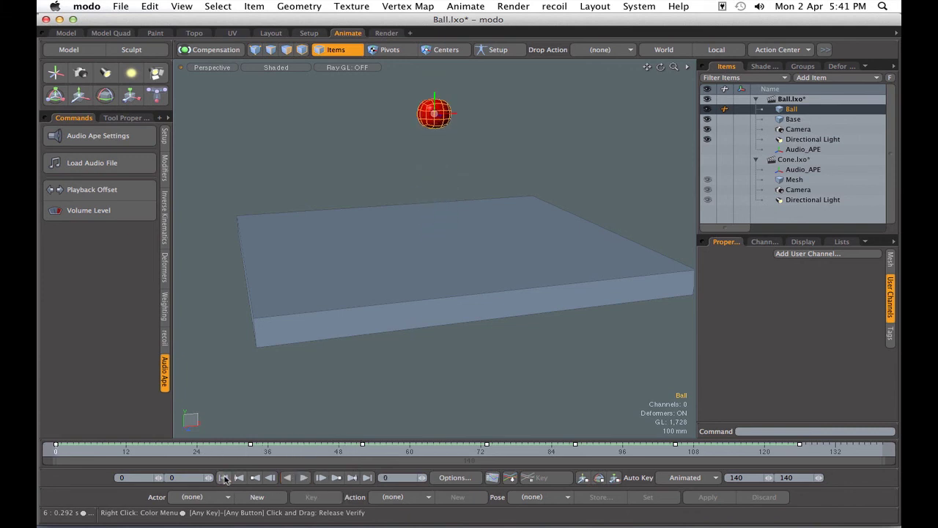
left_click(304, 477)
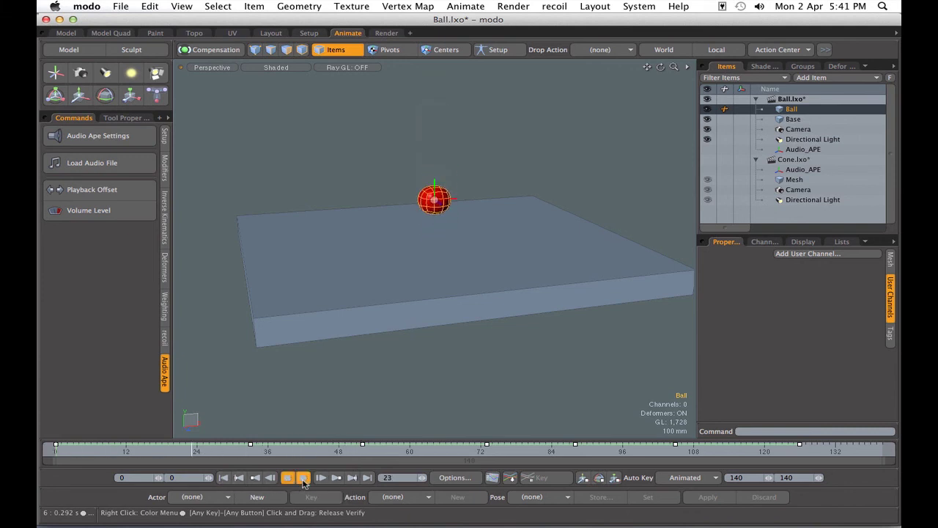
left_click(303, 477)
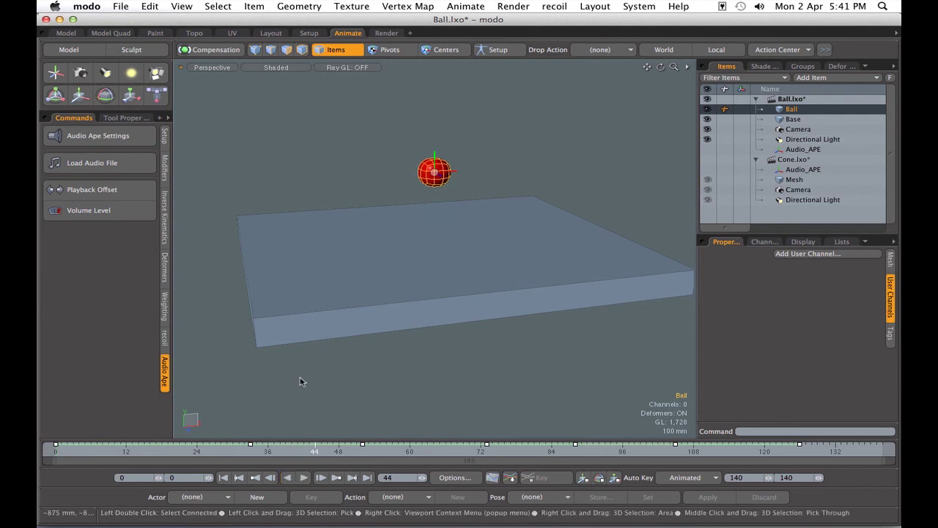